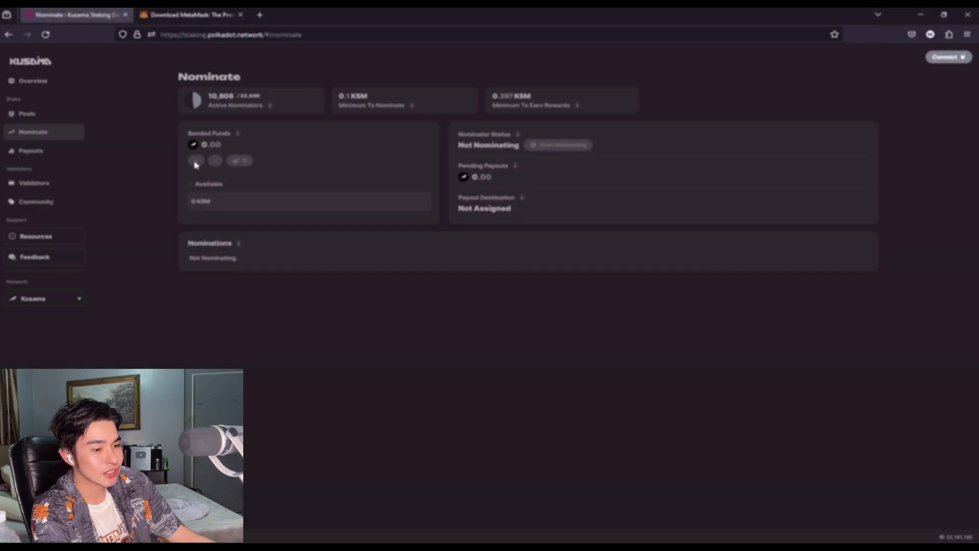
Open the staking overview, then review the network options and RPC providers for Kusama without changing them.
click(28, 82)
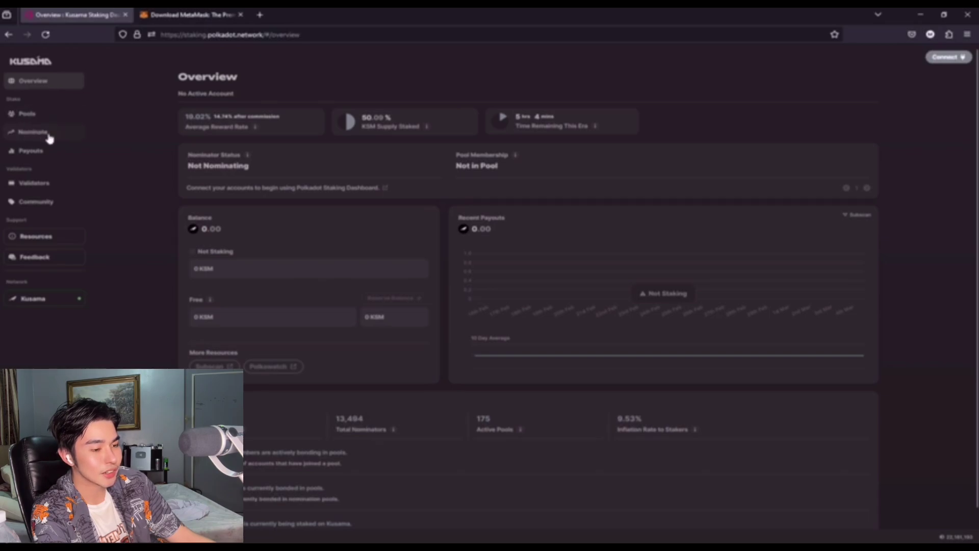
click(31, 300)
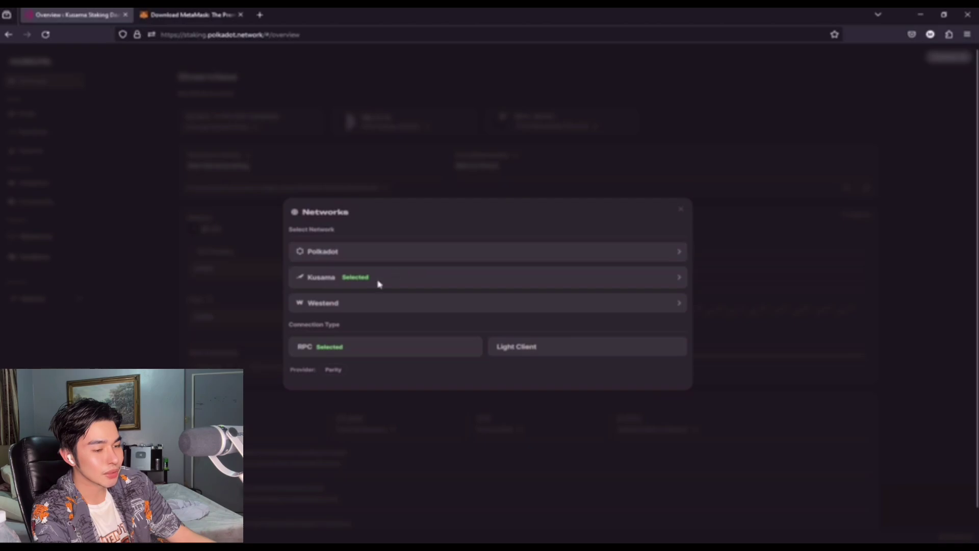
click(332, 371)
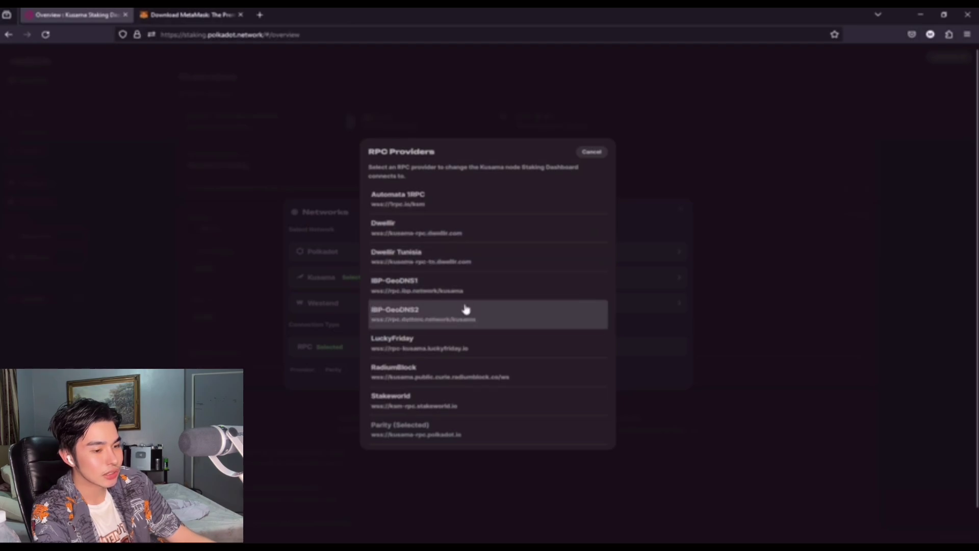
click(591, 152)
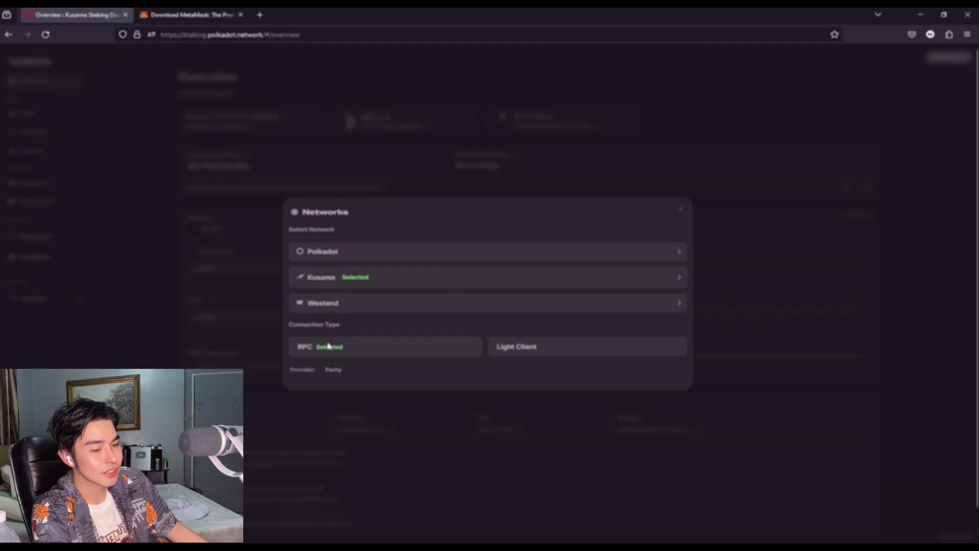
click(680, 210)
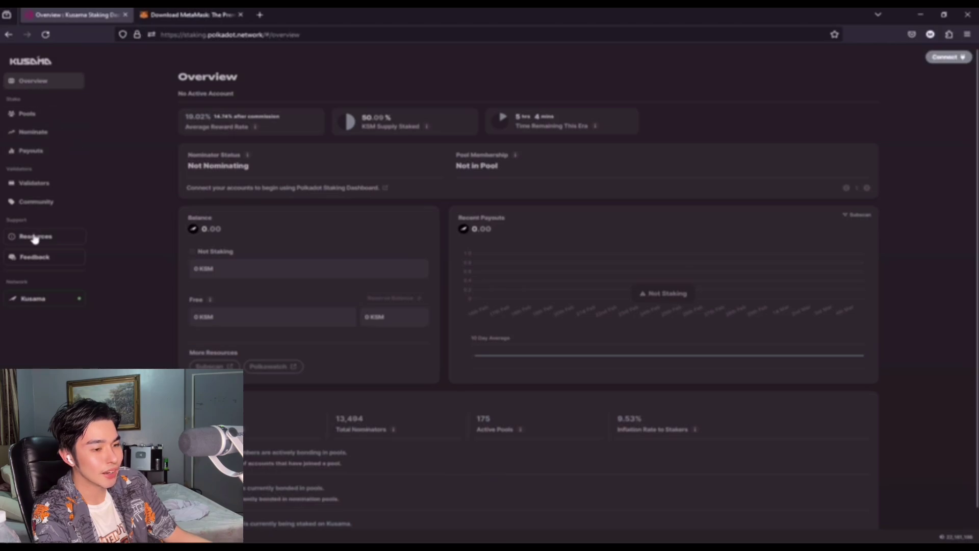
Connect the Enkrypt and Talisman wallet extensions to the staking dashboard.
click(951, 58)
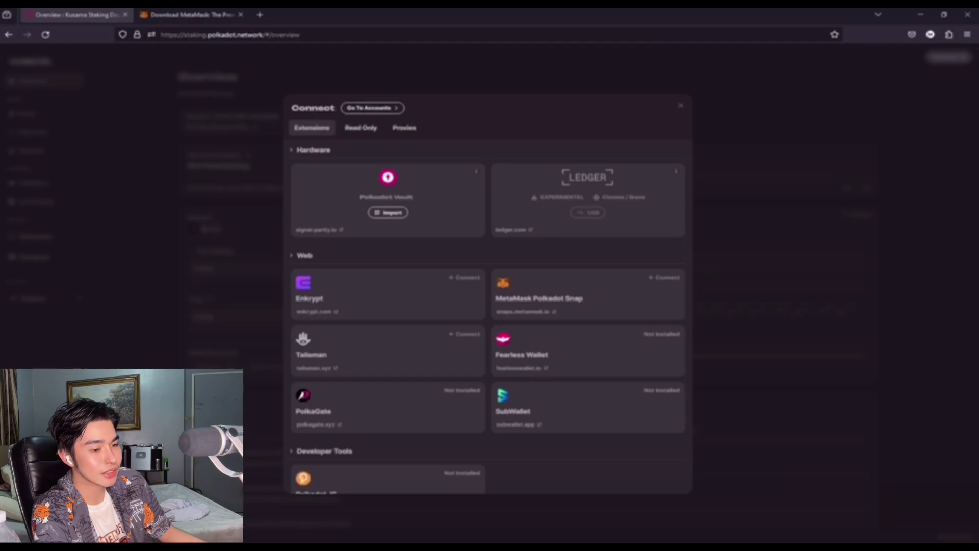
click(476, 282)
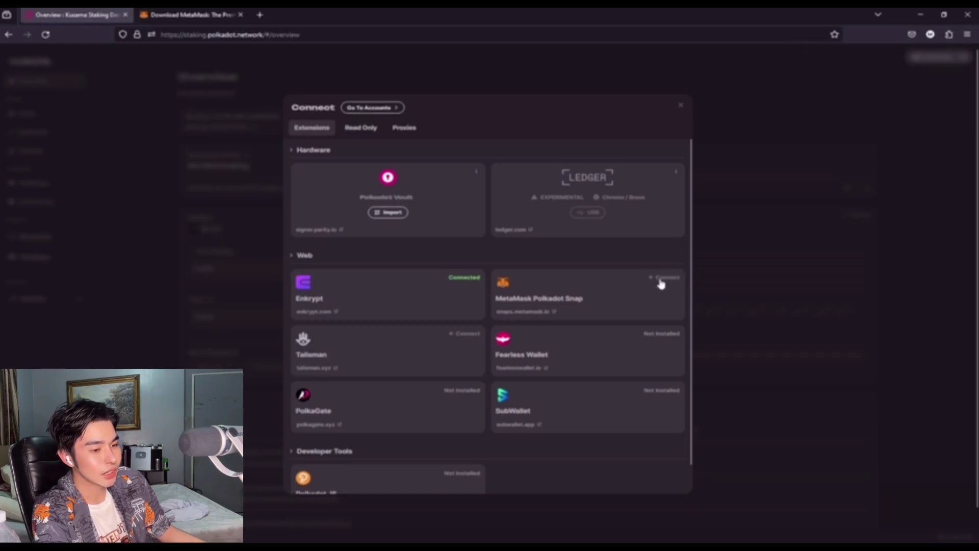
click(464, 334)
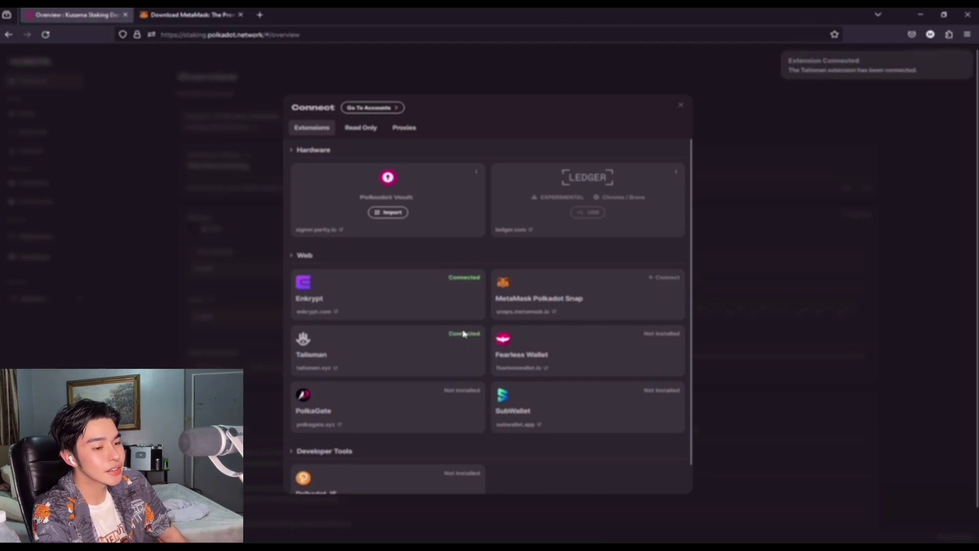
Open the MetaMask Polkadot Snap page, close the MetaMask download page, and add the Polkadot Wallet snap to MetaMask.
click(529, 314)
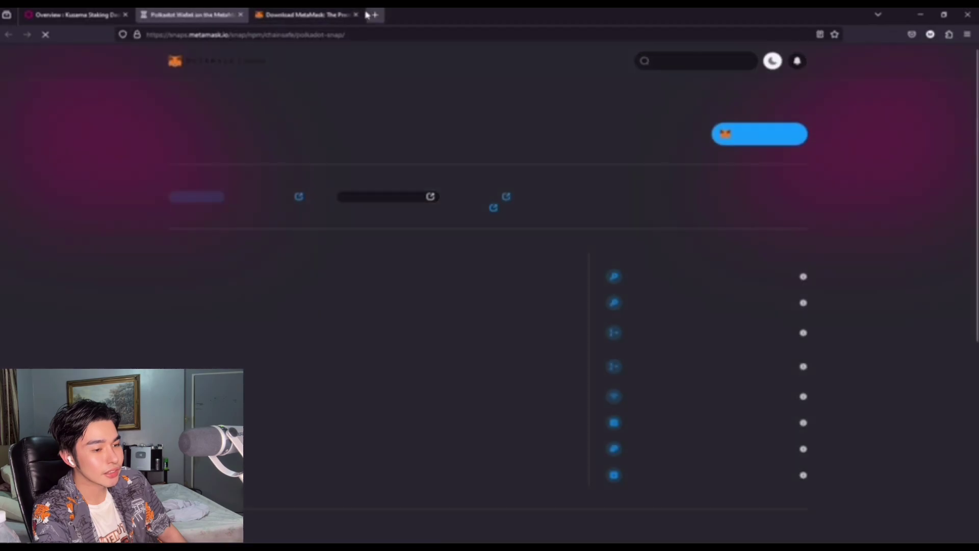
click(375, 15)
click(355, 14)
click(355, 14)
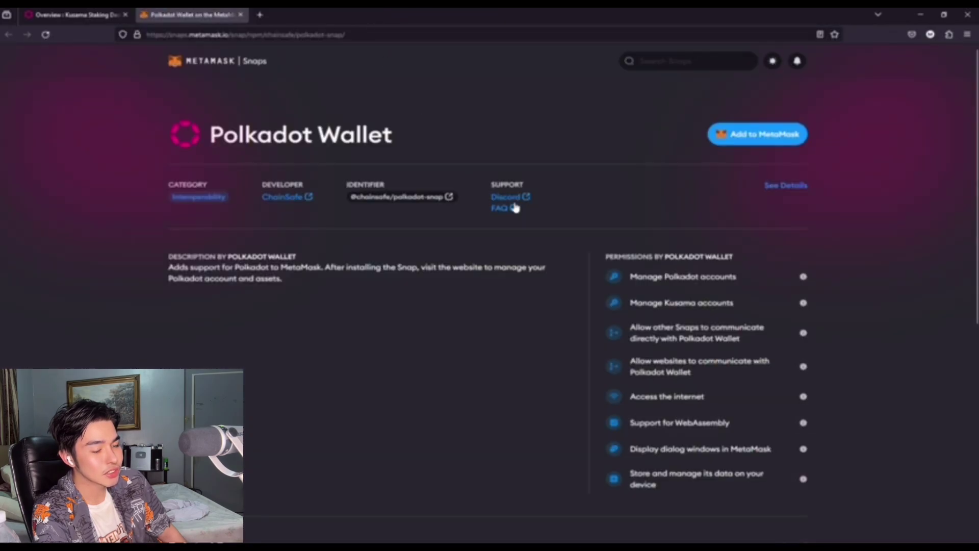
click(744, 134)
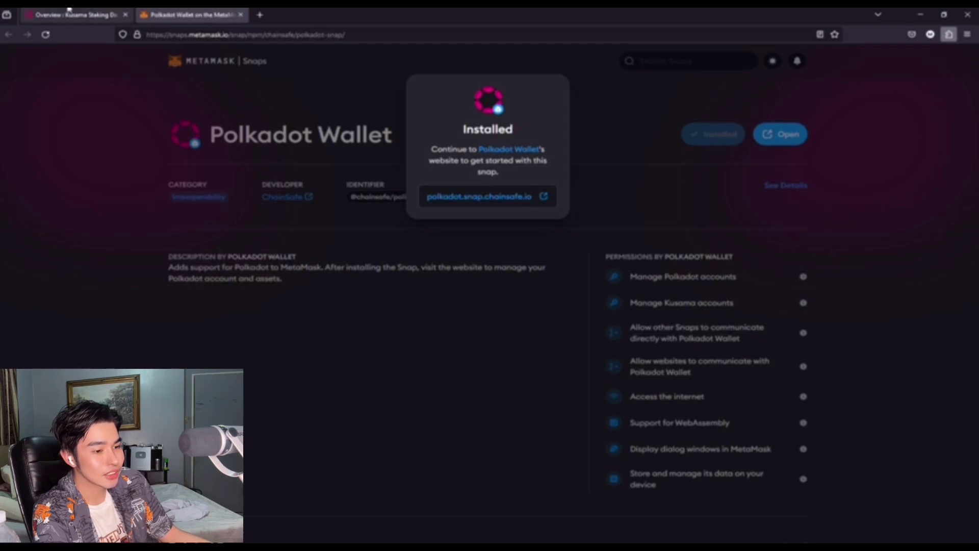
Connect MetaMask Polkadot Snap to the staking dashboard and close the wallet connection dialog.
click(72, 14)
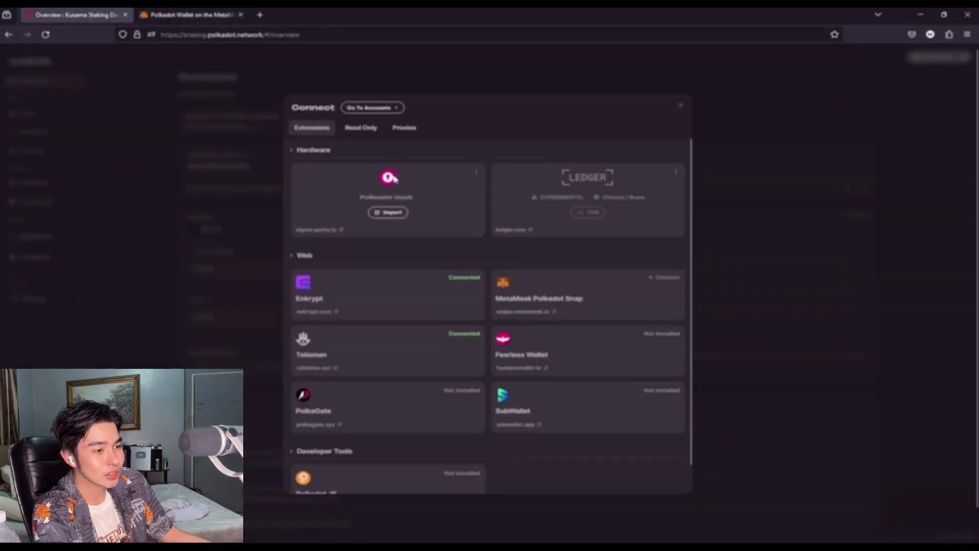
click(669, 279)
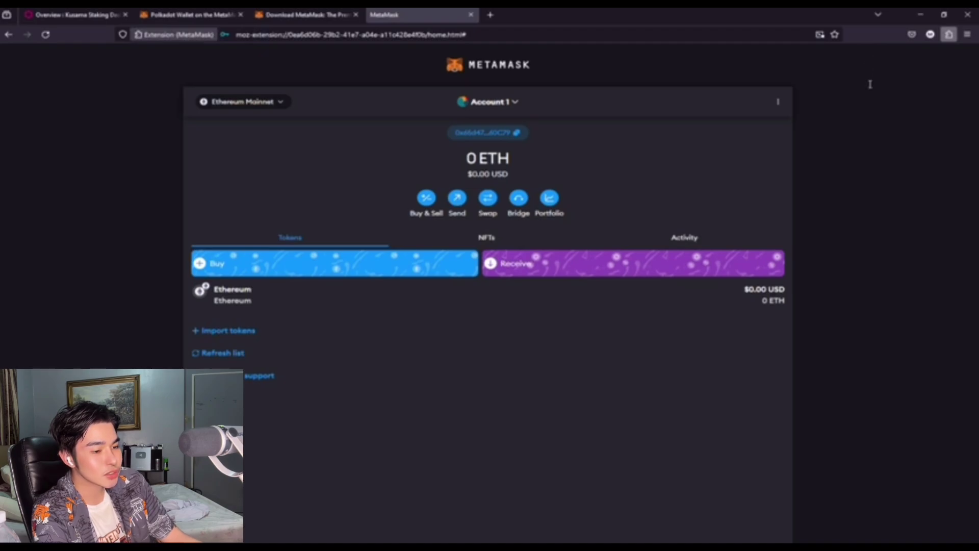
click(107, 14)
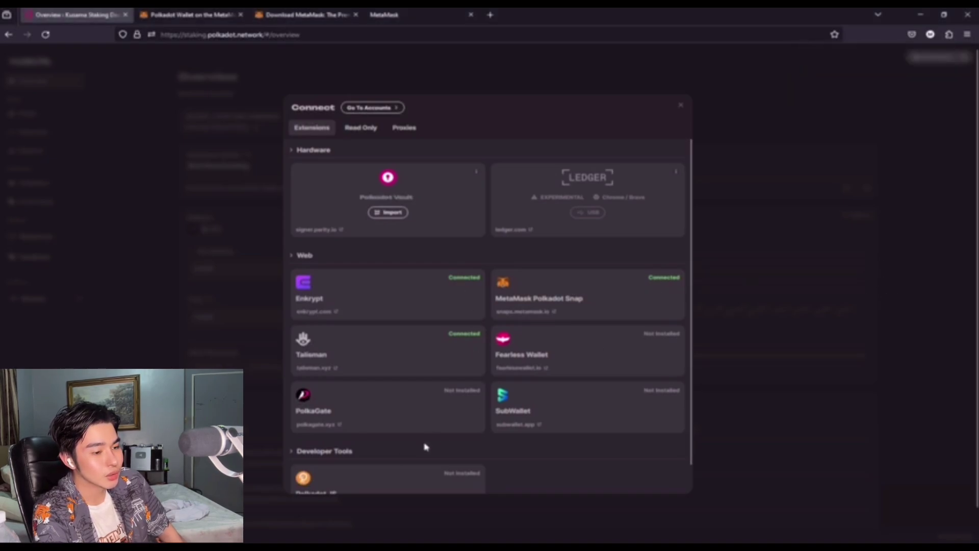
scroll(391, 459, down, 1)
click(827, 460)
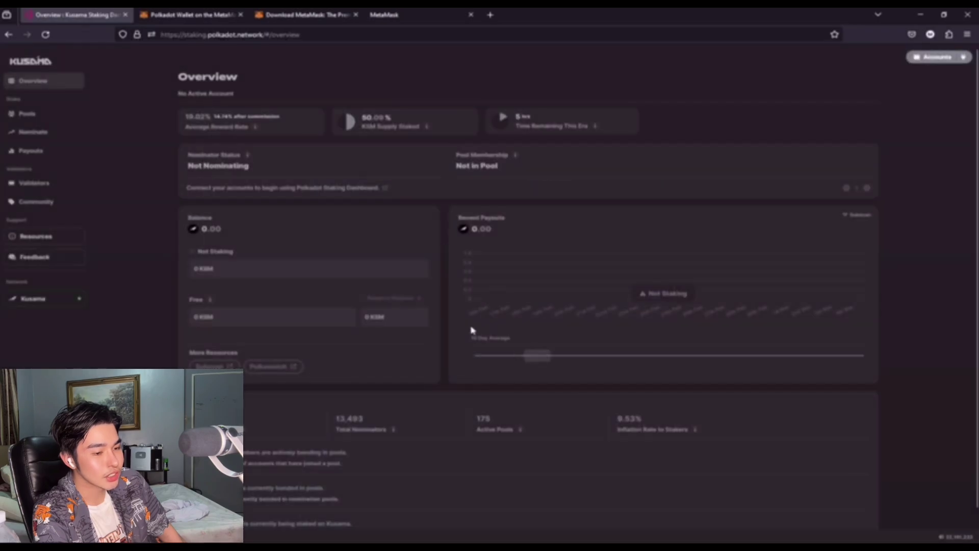
Look through the list of all Kusama pools and set rewardsaccounts as the active account.
click(41, 116)
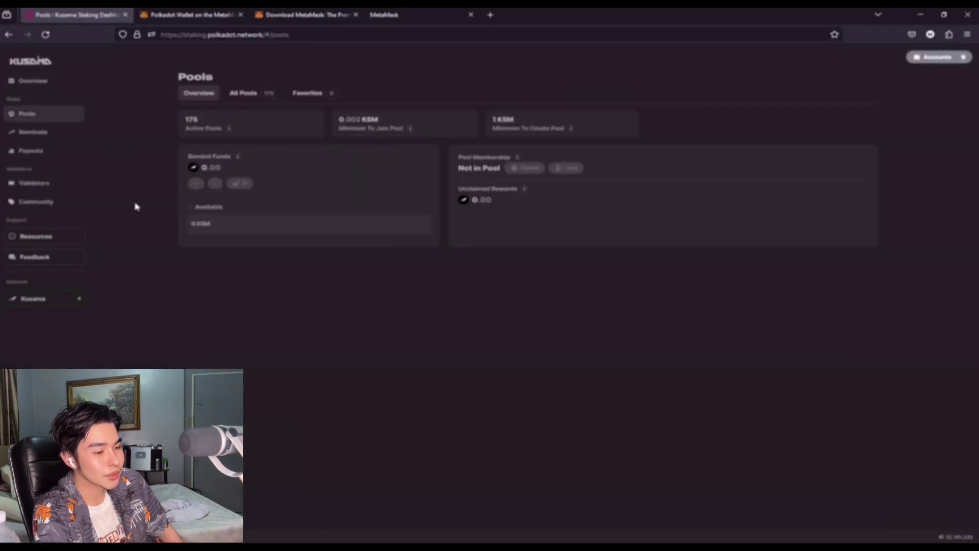
click(249, 94)
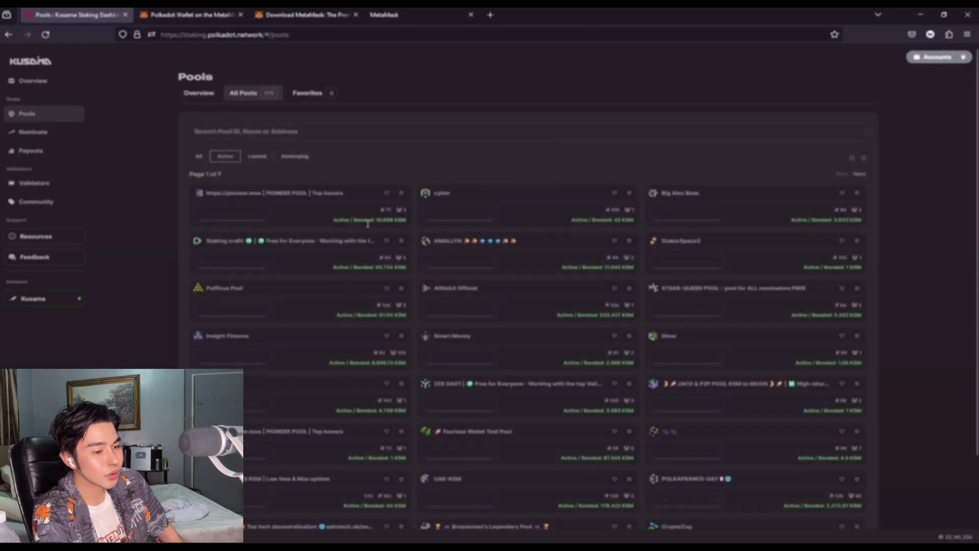
click(205, 96)
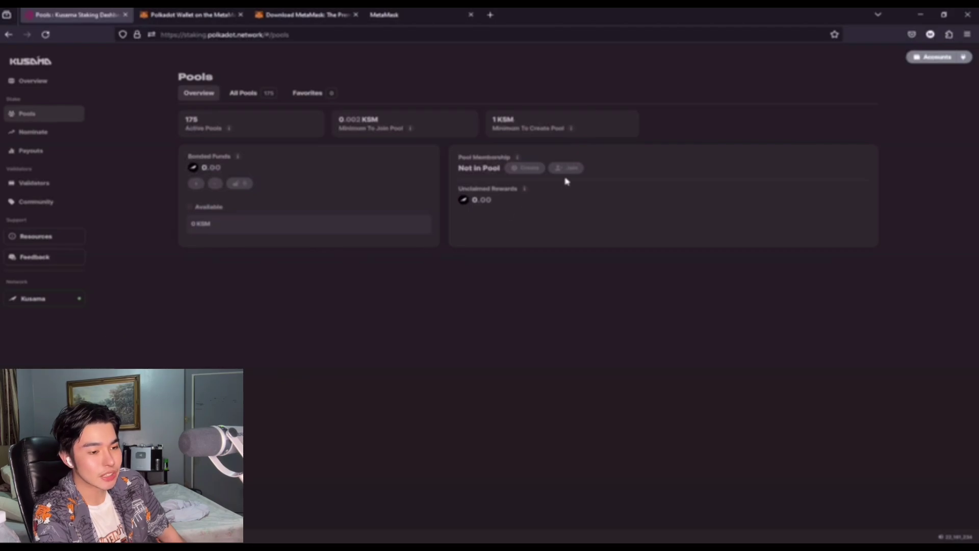
click(928, 57)
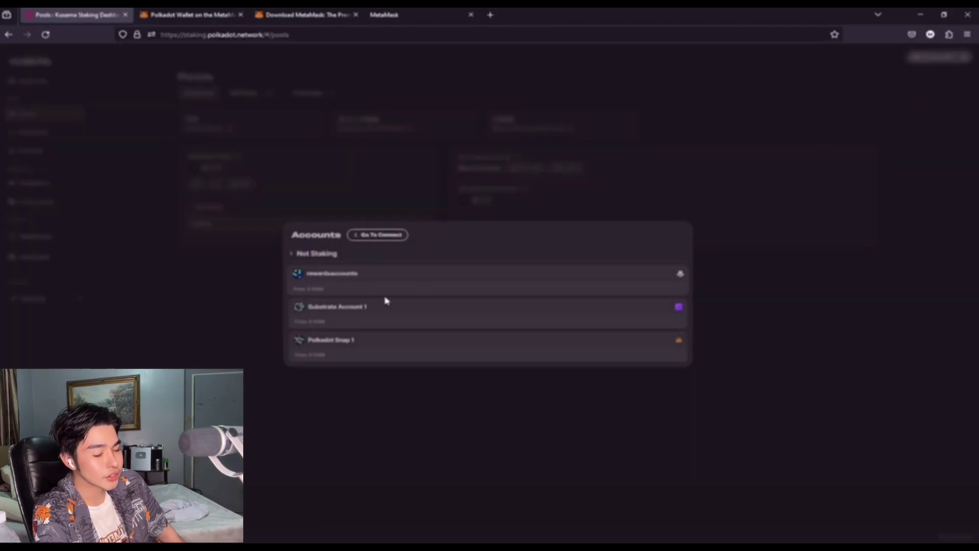
click(359, 281)
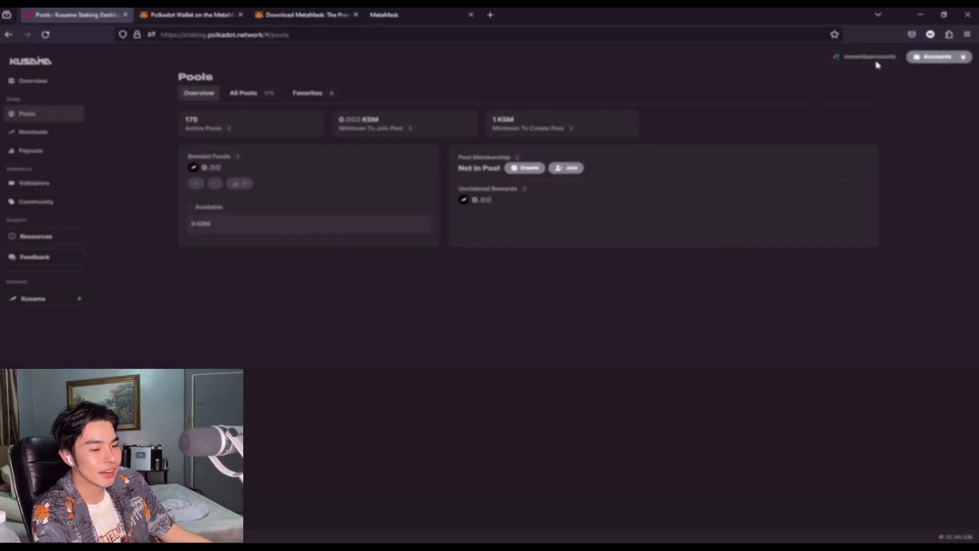
Review the Join Pool form for the first PIONEER POOL entry, close it, and check the bonded amounts of the listed pools.
click(566, 168)
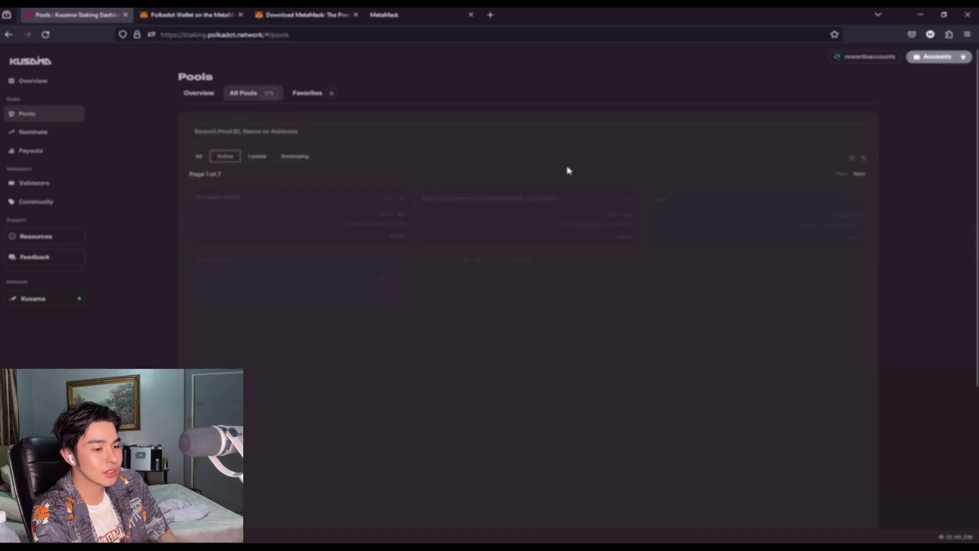
click(397, 232)
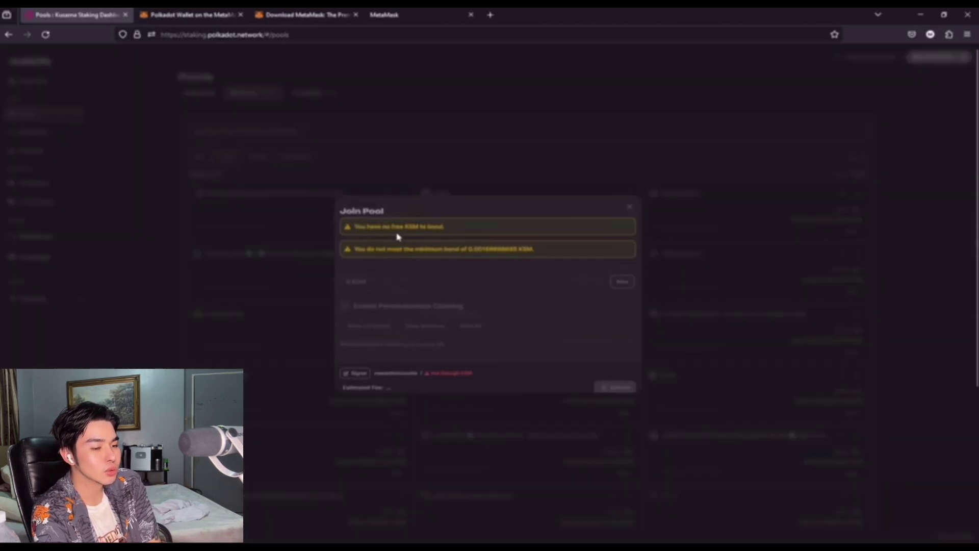
scroll(366, 321, down, 5)
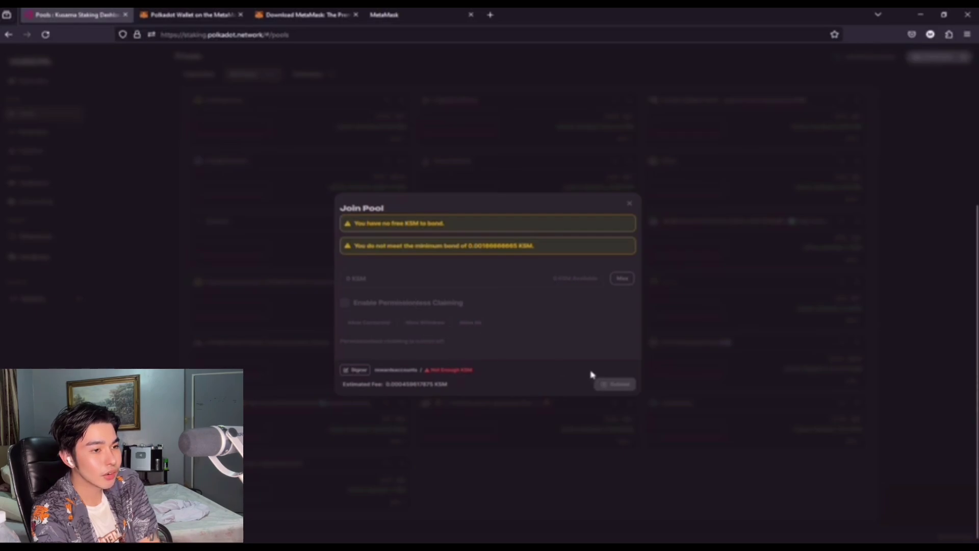
click(631, 204)
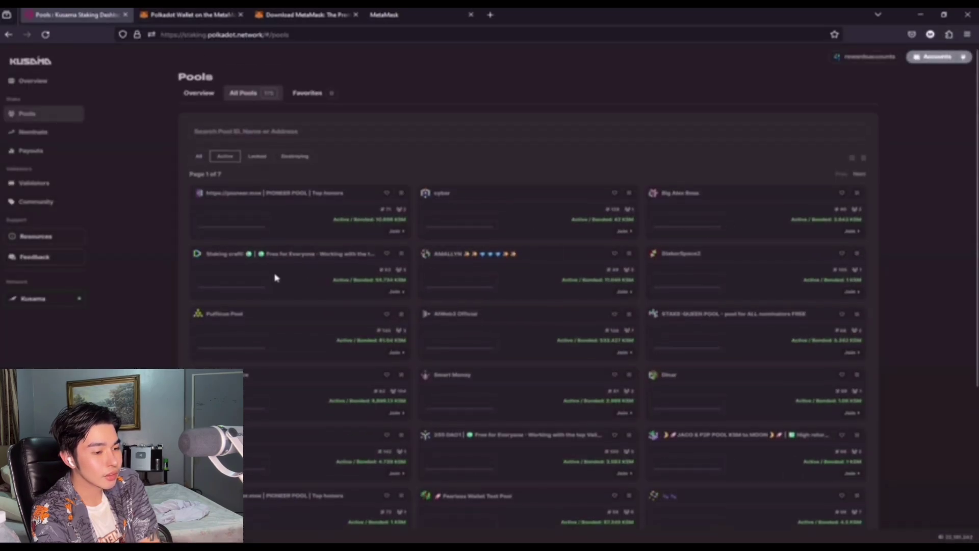
drag(611, 280, 633, 281)
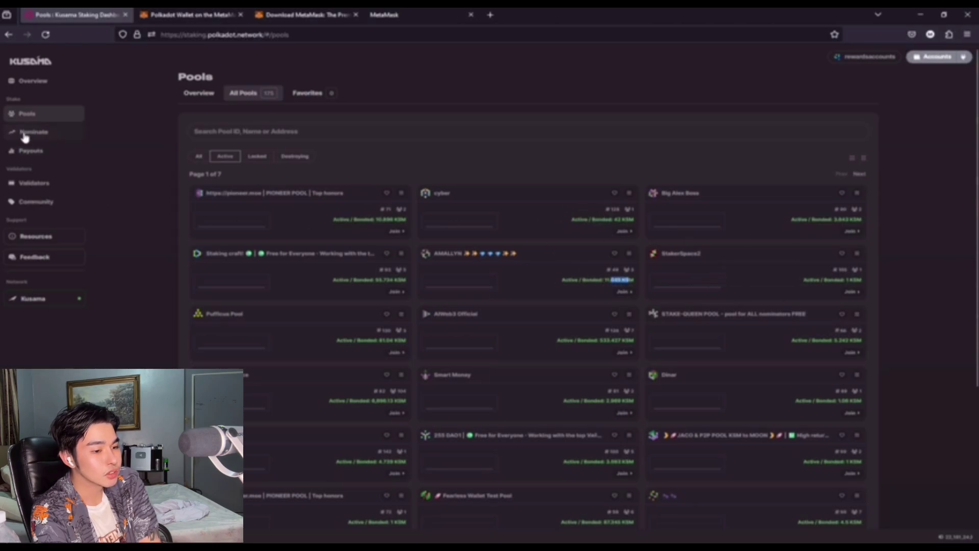
Start the nomination setup and confirm Compound as the payout destination.
click(76, 134)
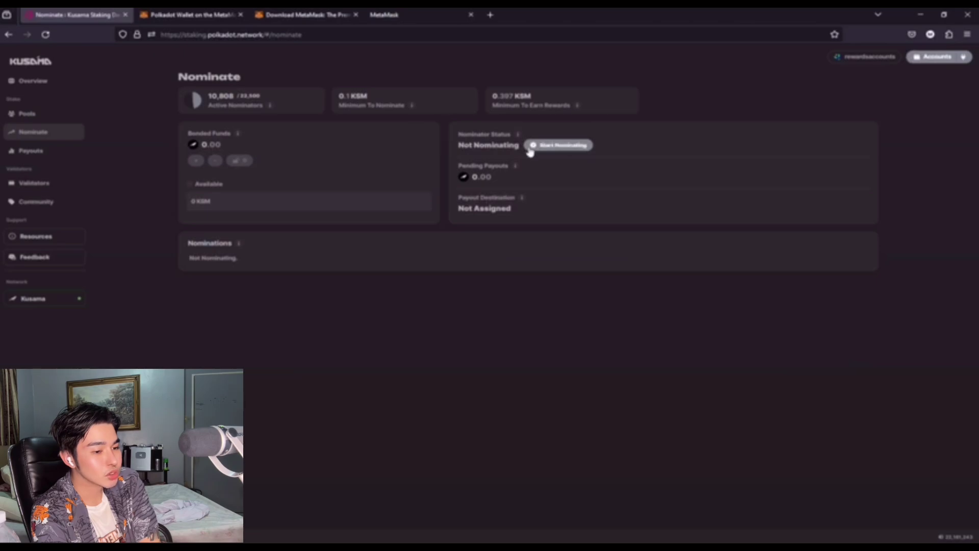
click(584, 148)
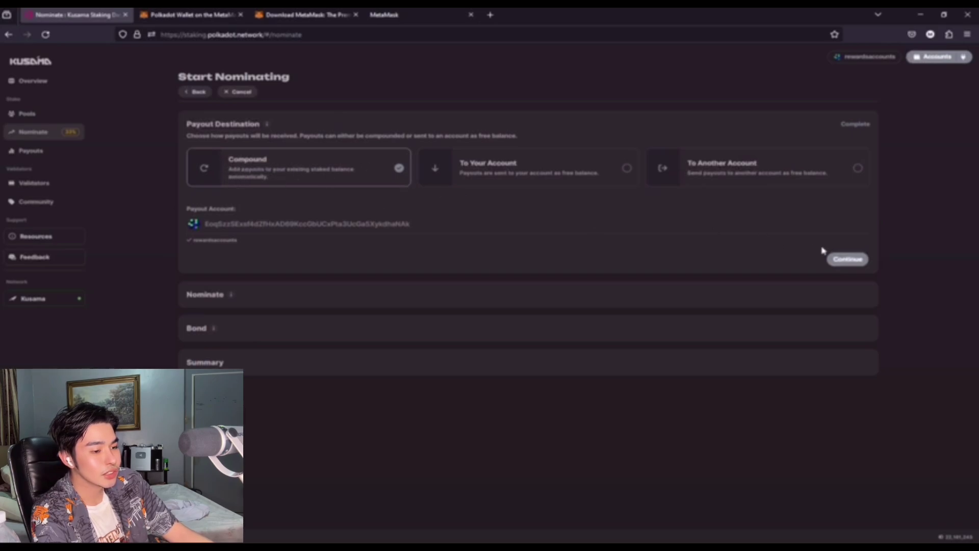
click(834, 258)
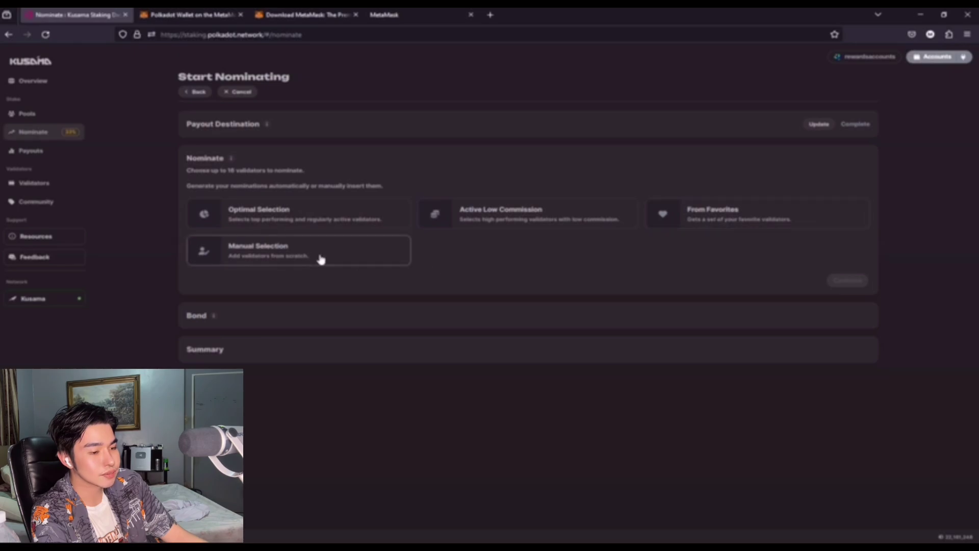
Generate the validator nominations with Optimal Selection, proceed to the bond stage, and go back out of the setup.
click(275, 219)
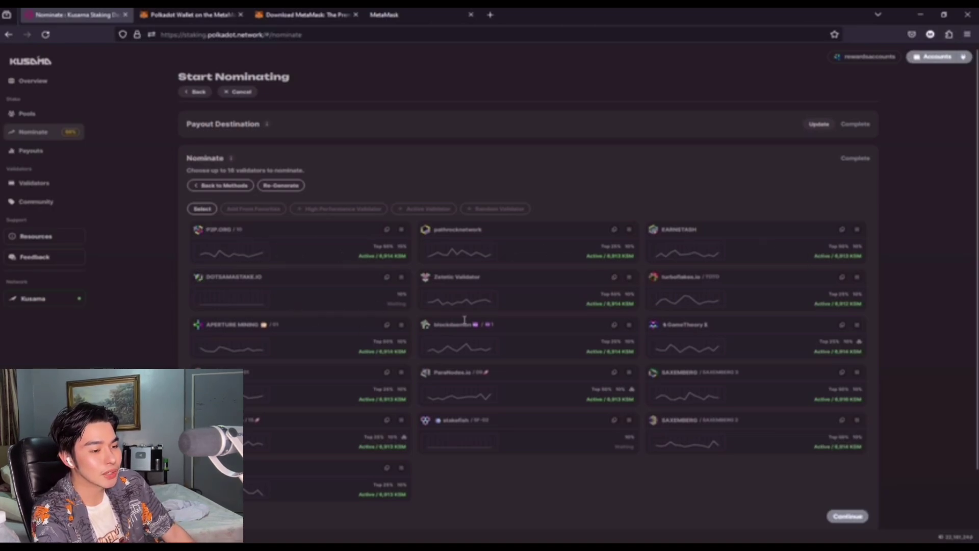
scroll(586, 372, down, 2)
scroll(510, 317, up, 2)
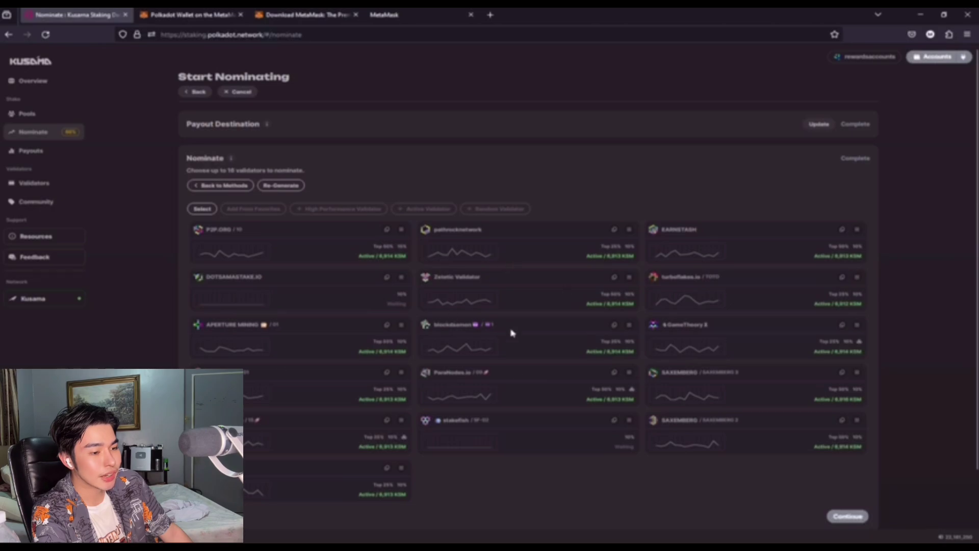
click(849, 517)
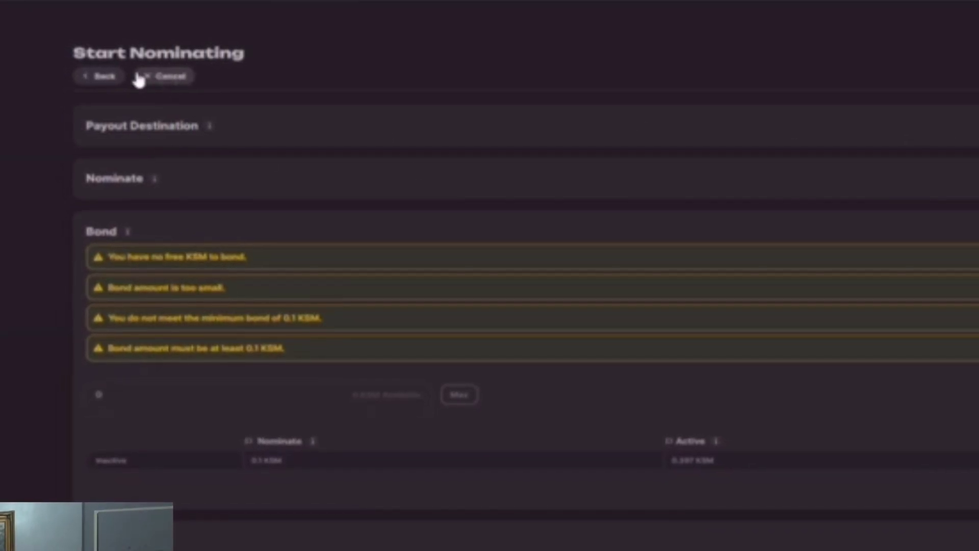
click(90, 77)
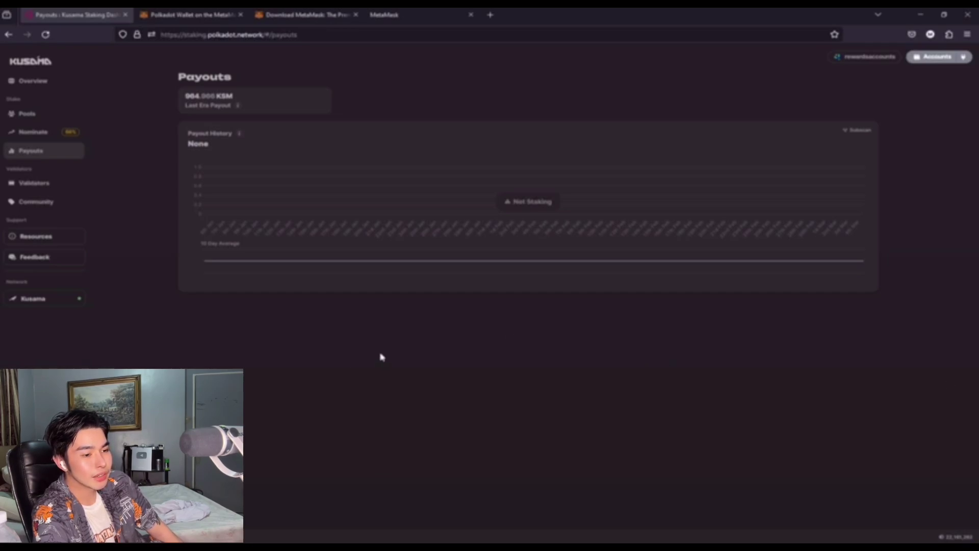
Return to the Nominate page and read the help on Payout Destination.
click(26, 133)
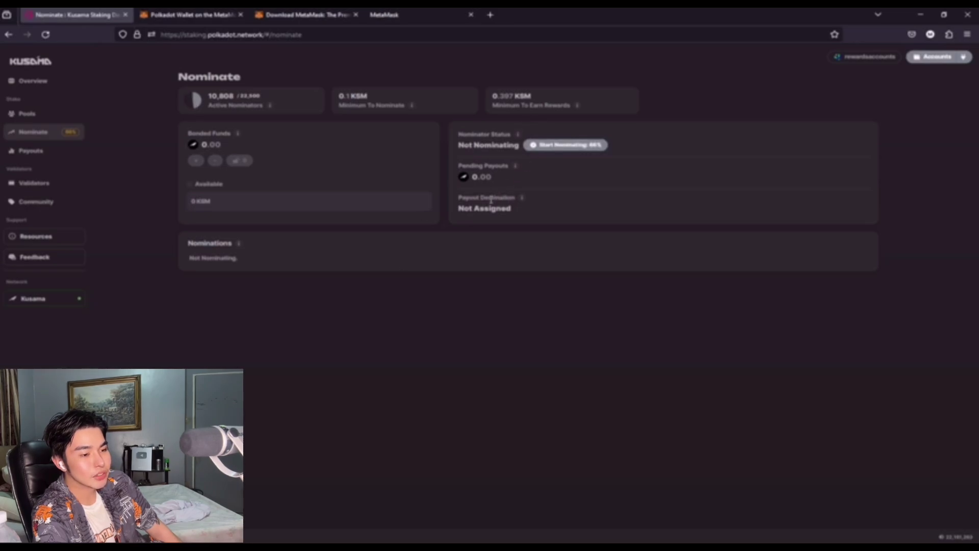
click(523, 203)
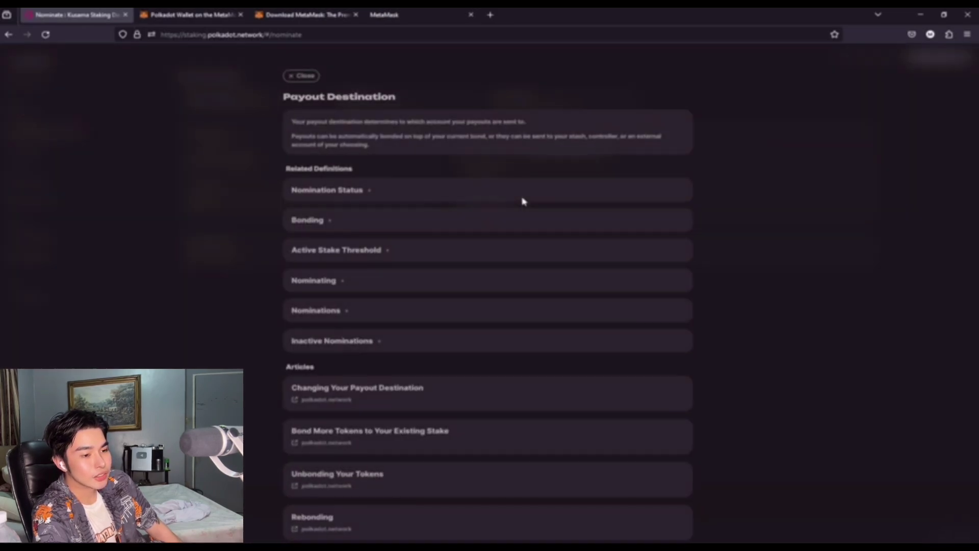
scroll(335, 244, down, 2)
scroll(324, 162, up, 2)
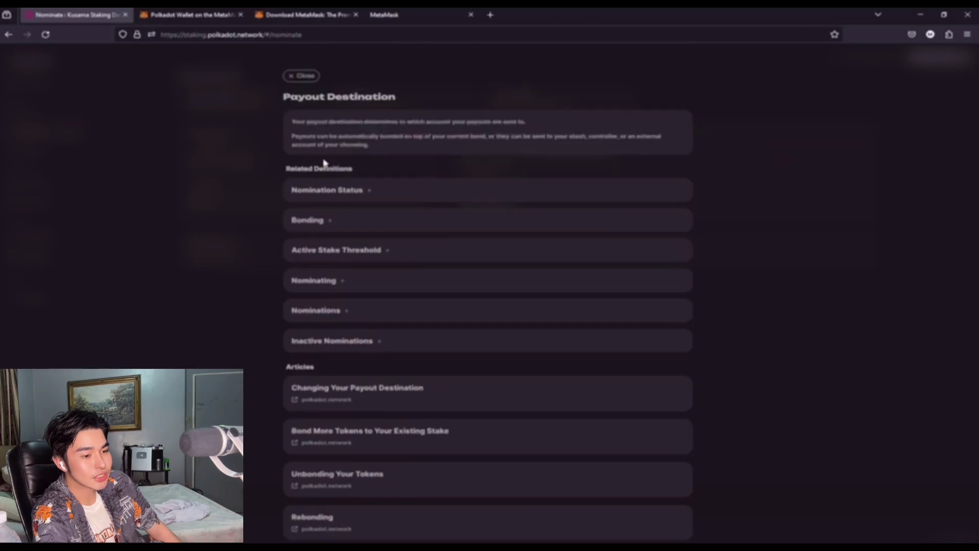
Close the Payout Destination help and browse the list of all validators on the Kusama network.
click(306, 76)
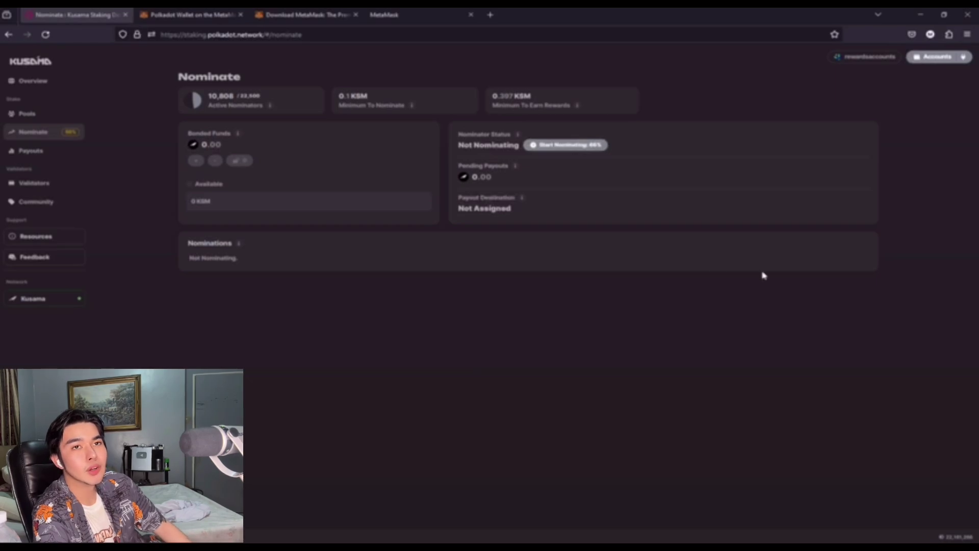
click(21, 192)
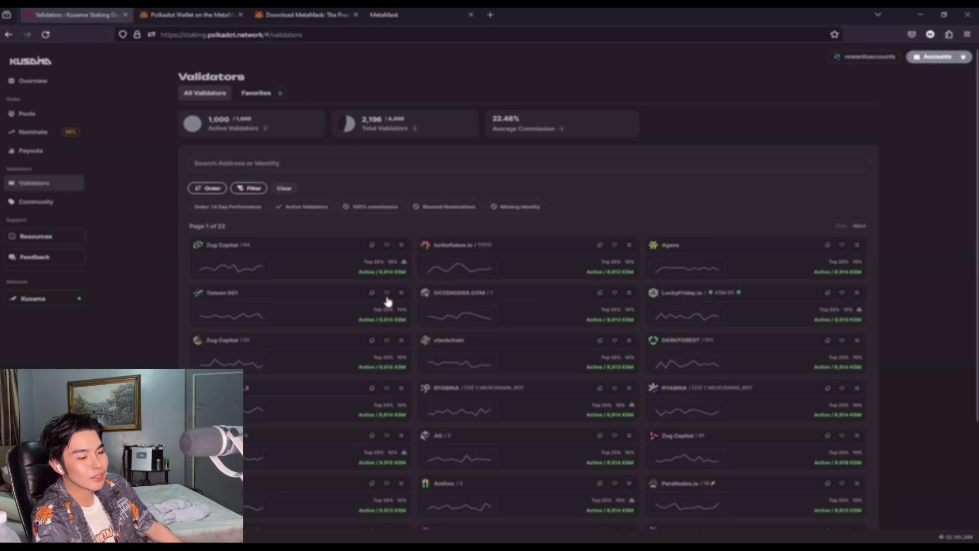
scroll(388, 301, down, 3)
scroll(388, 301, up, 3)
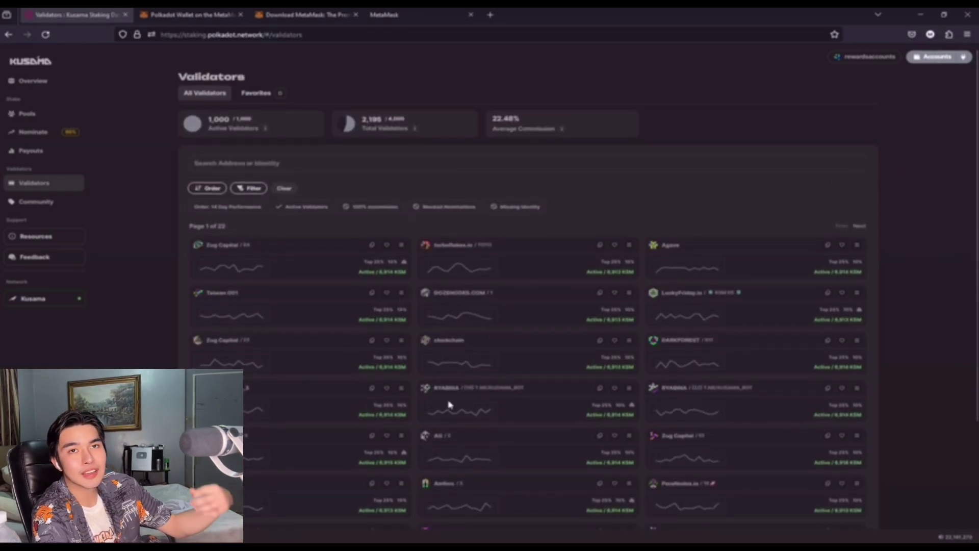
scroll(765, 322, down, 3)
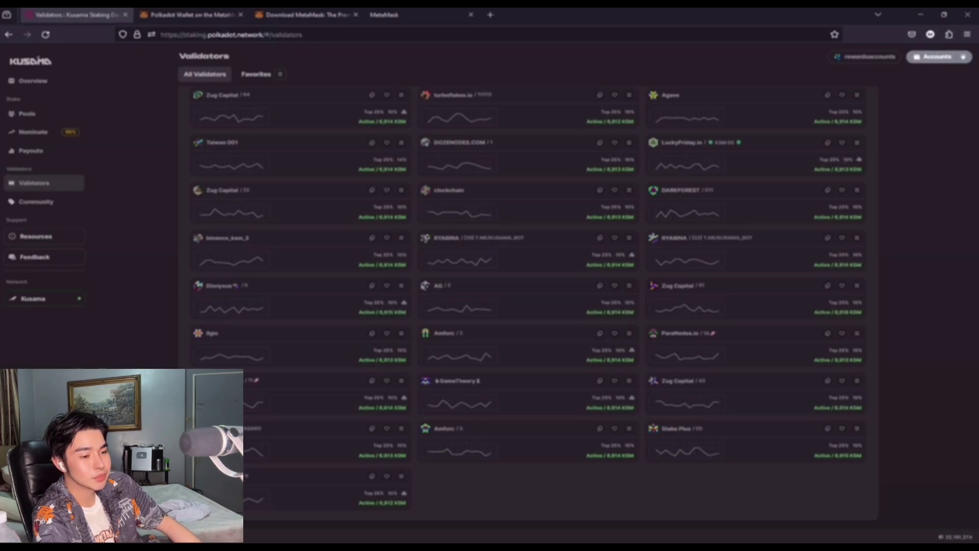
Revisit the Payouts, Nominate and Pools pages, and review the Kusama staking overview down to the network stats.
click(27, 152)
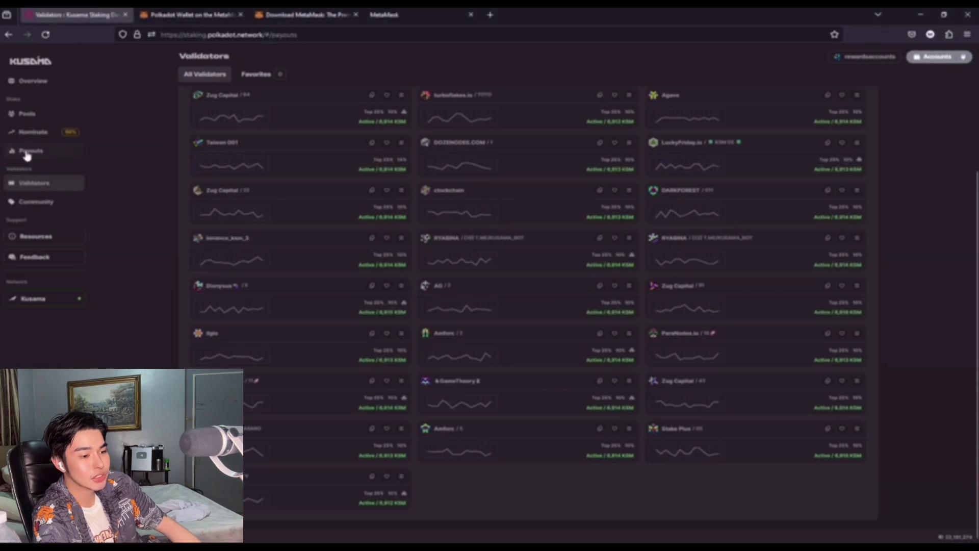
click(36, 132)
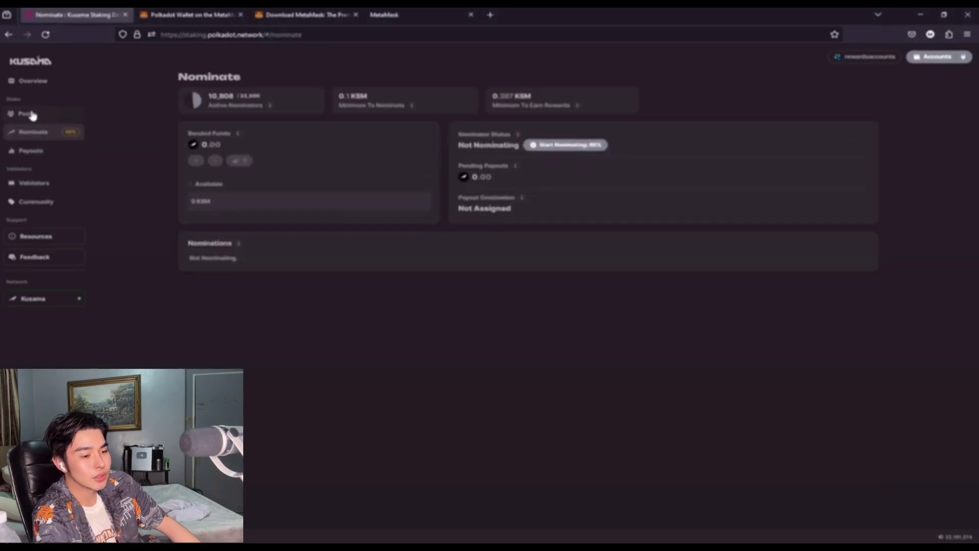
click(30, 114)
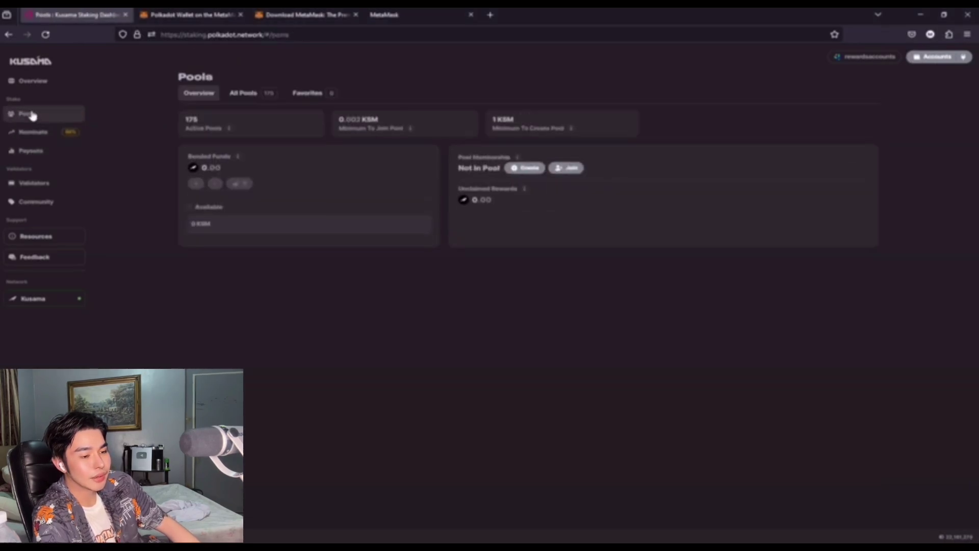
click(39, 82)
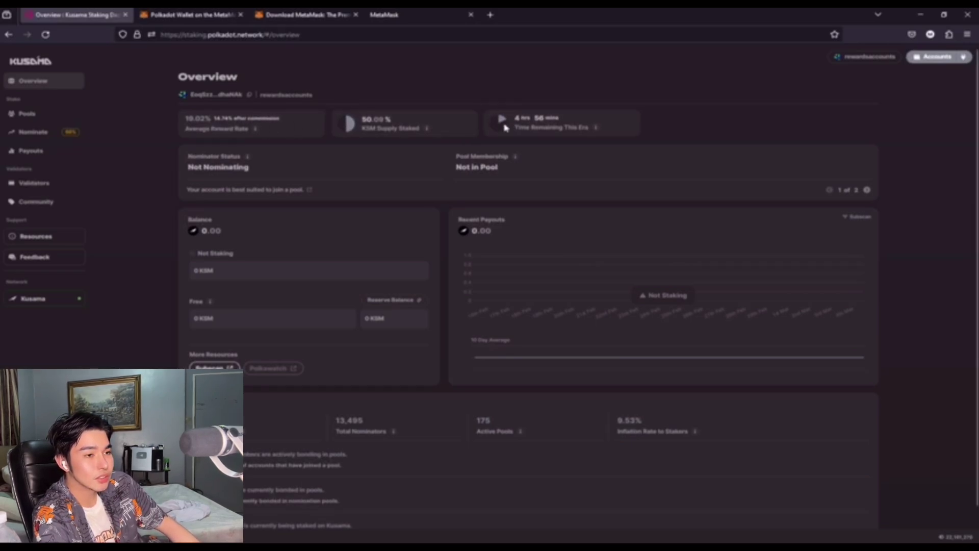
scroll(289, 220, down, 1)
scroll(289, 220, down, 1)
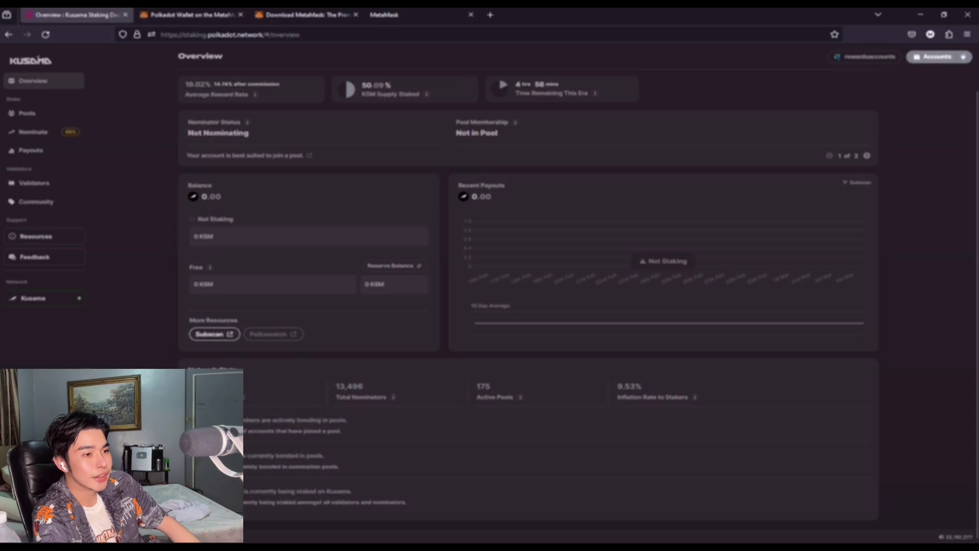
Switch the dashboard's network from Kusama to Polkadot and view its staking overview.
click(20, 133)
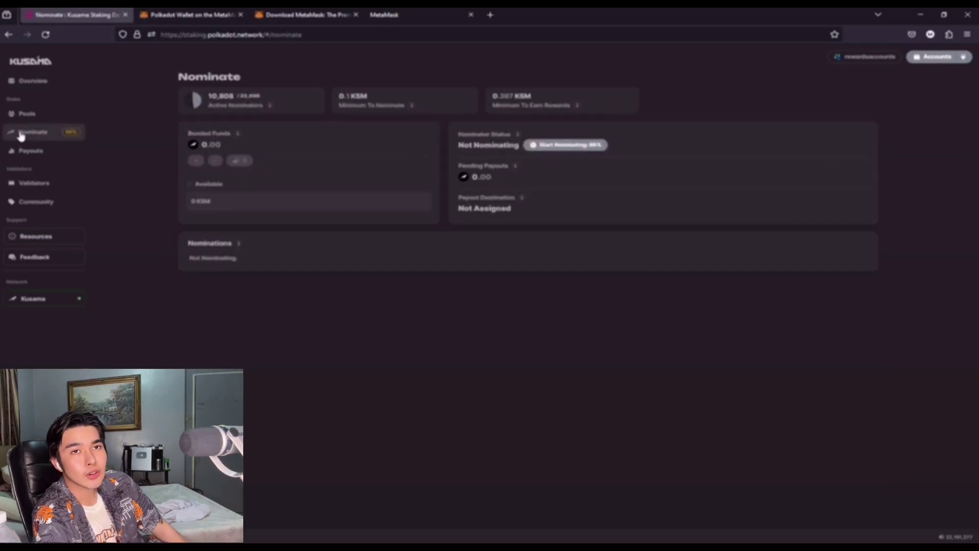
click(36, 300)
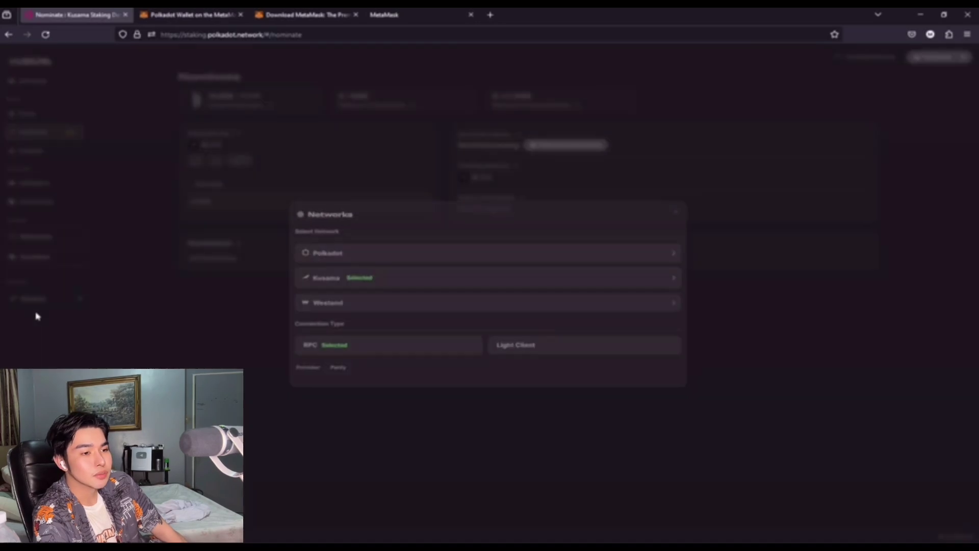
click(339, 258)
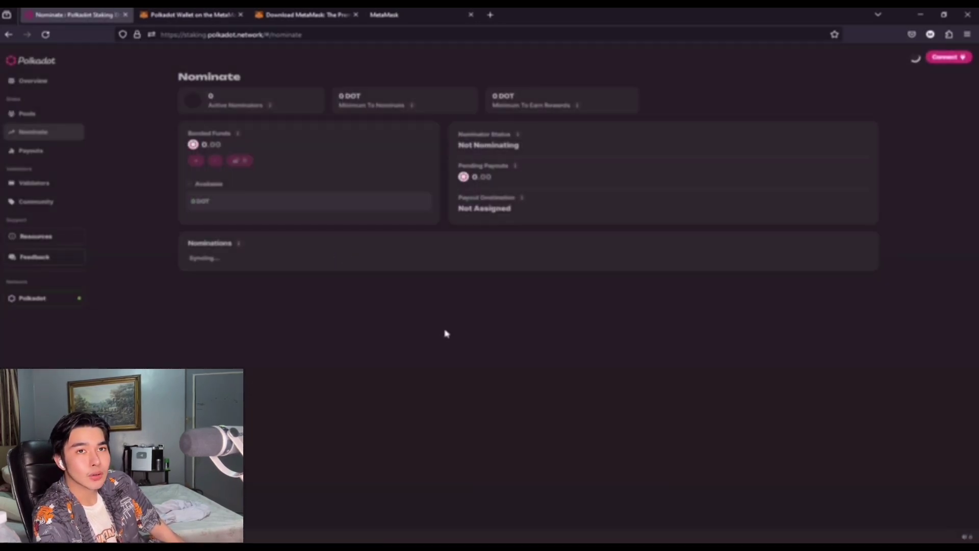
click(33, 82)
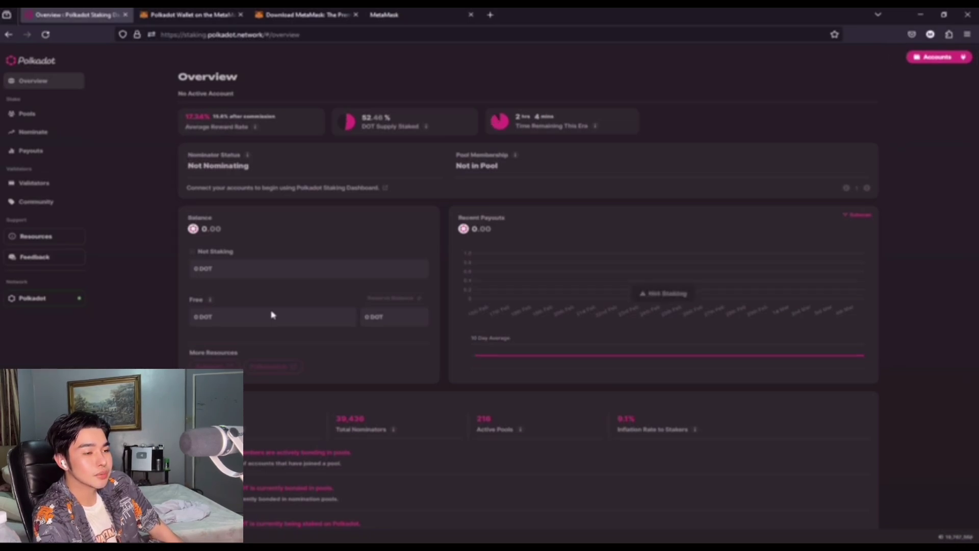
Go to the Polkadot Nominate page and make rewardsaccounts the active account.
click(35, 132)
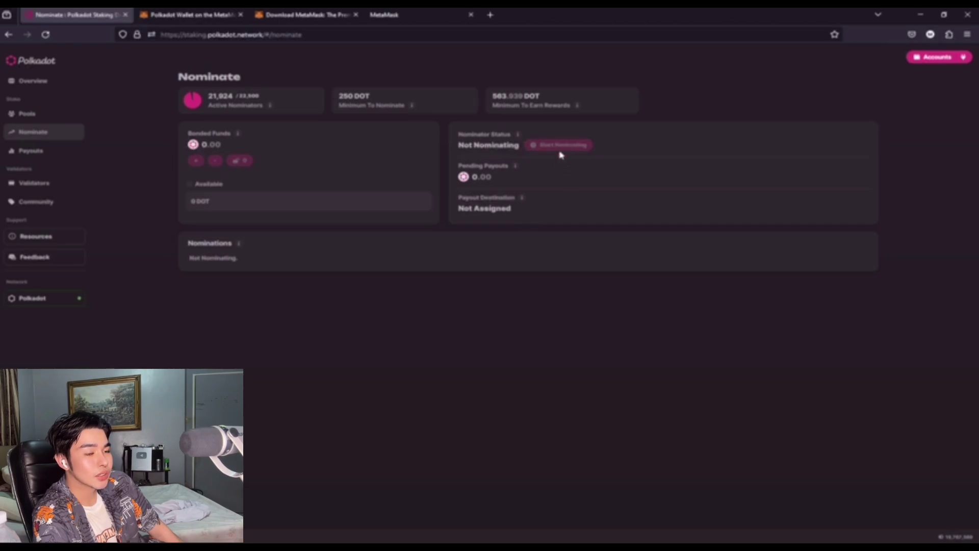
click(933, 58)
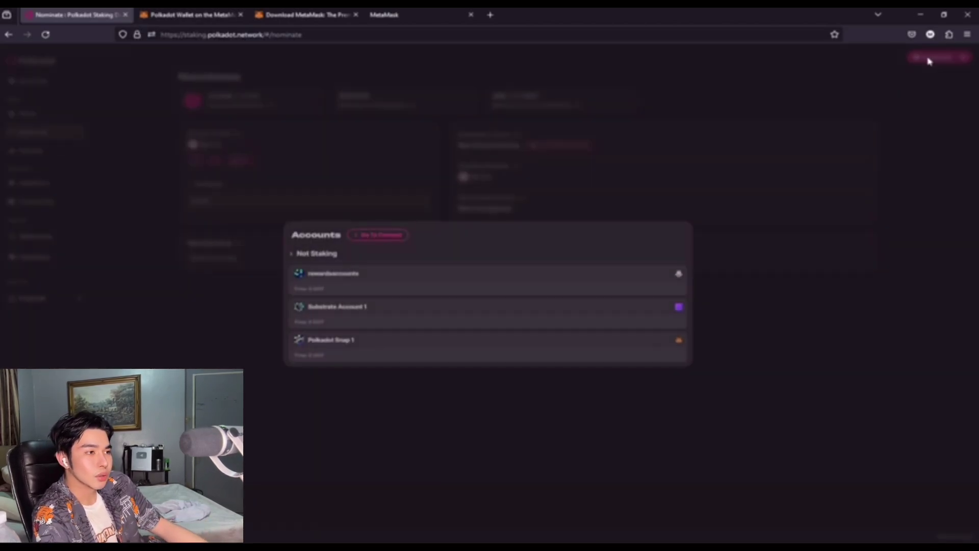
click(327, 279)
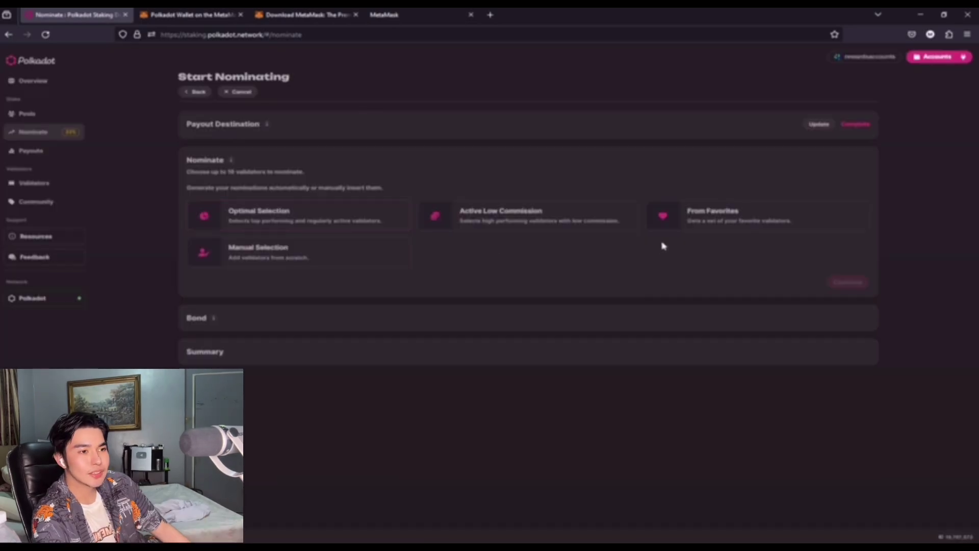
Generate the Polkadot validator nominations with Optimal Selection and proceed to the bond stage.
click(280, 222)
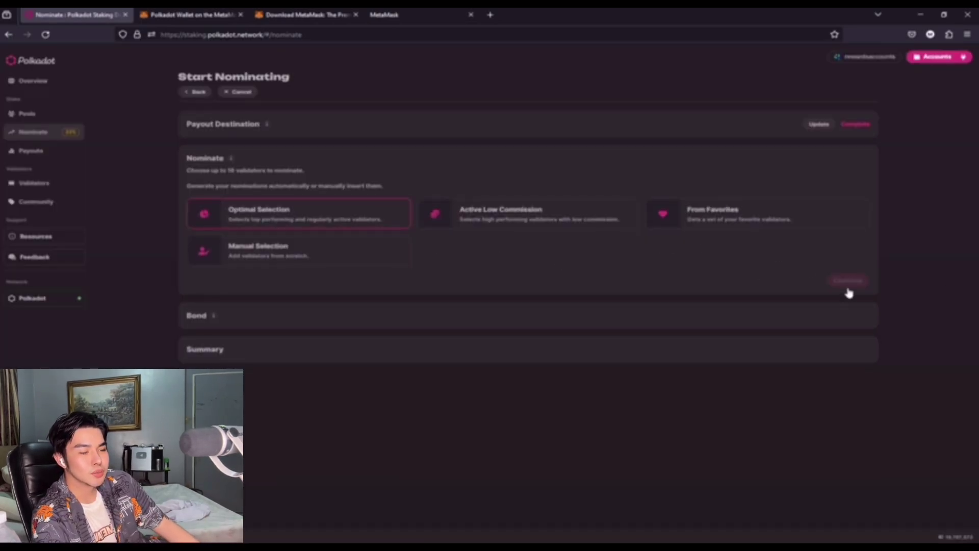
click(207, 218)
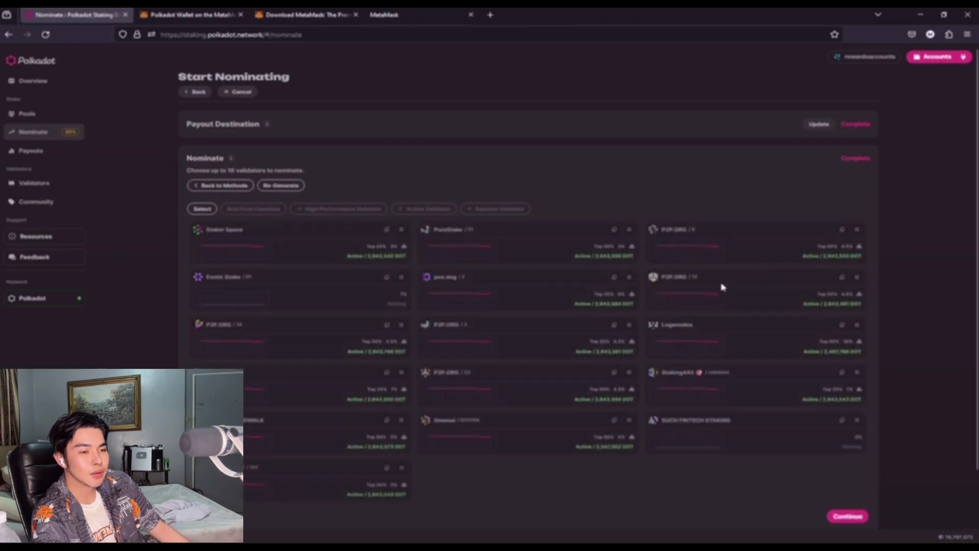
click(848, 517)
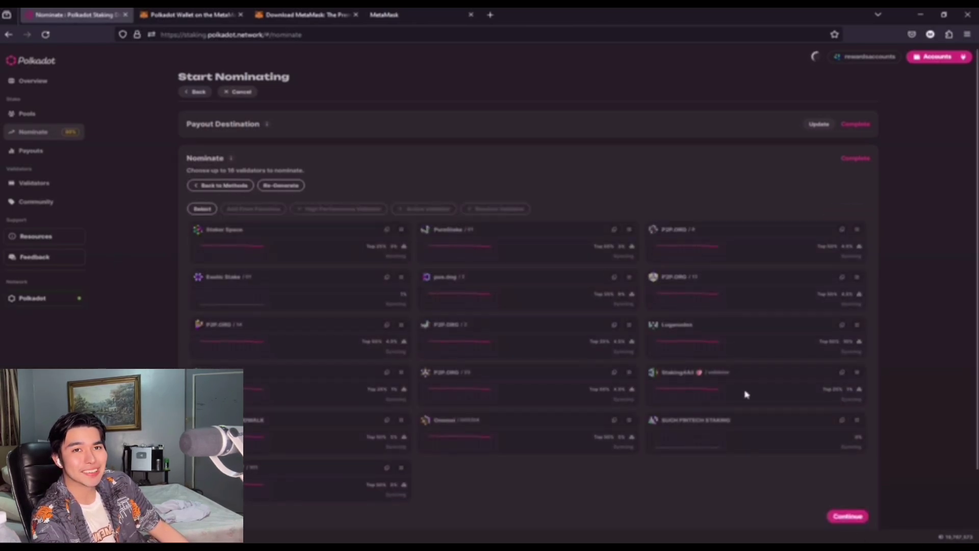
click(848, 516)
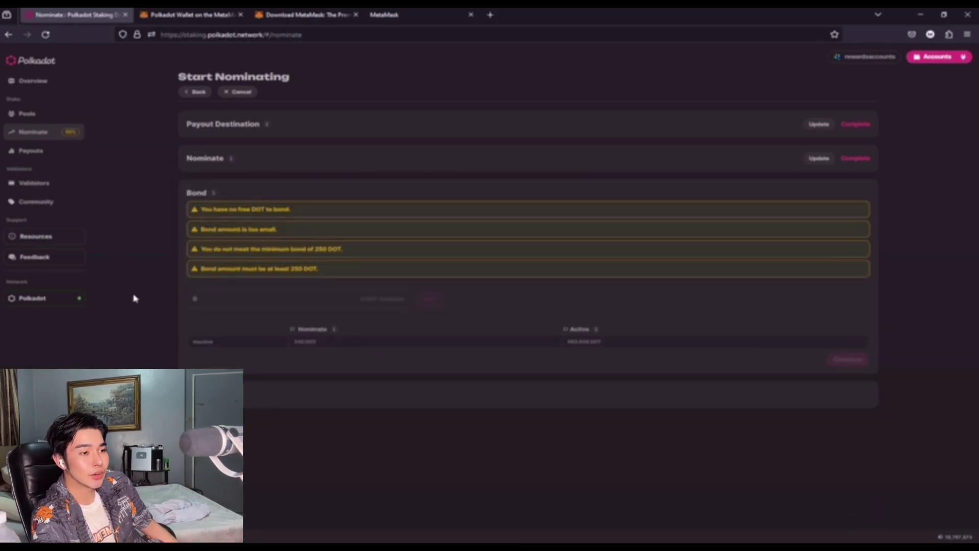
Leave the nomination setup for the Polkadot overview and view the second staking tip.
click(22, 151)
click(32, 82)
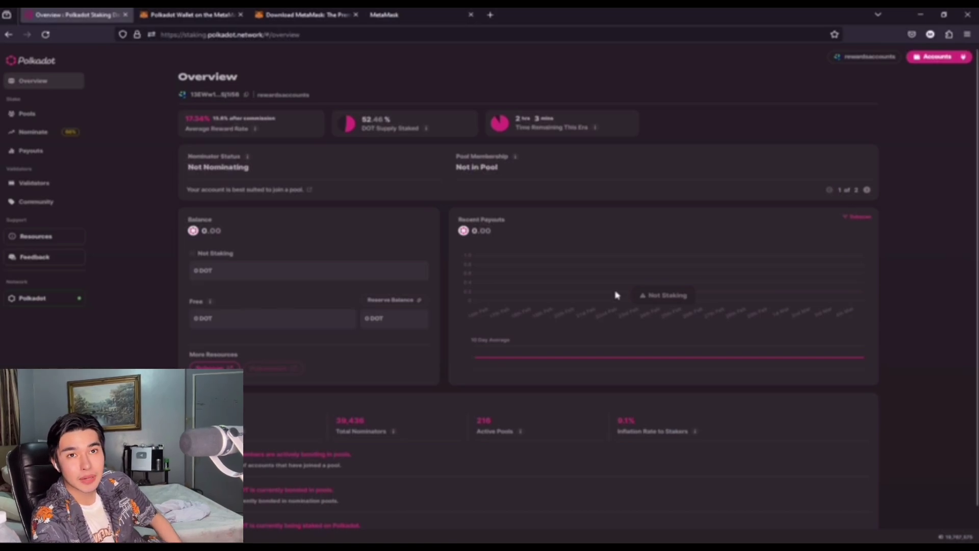
click(867, 190)
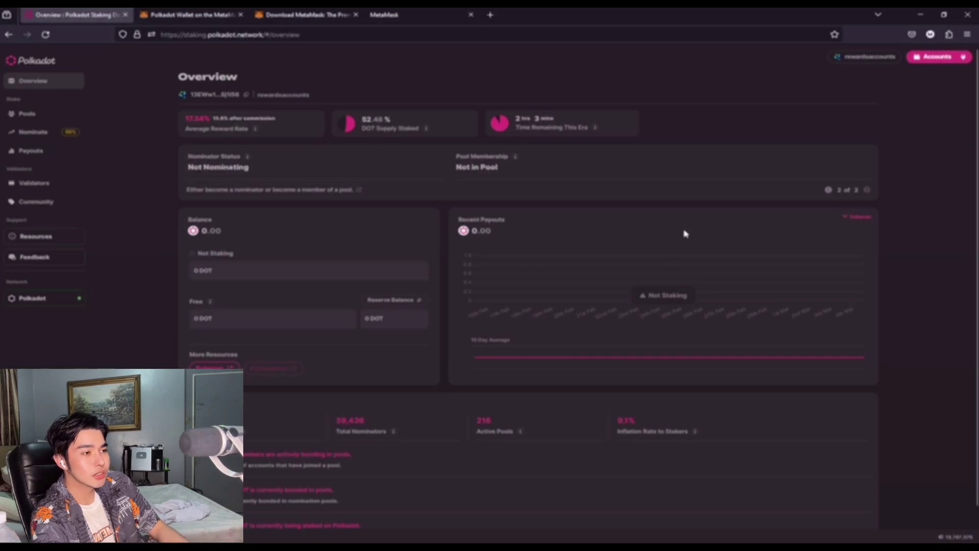